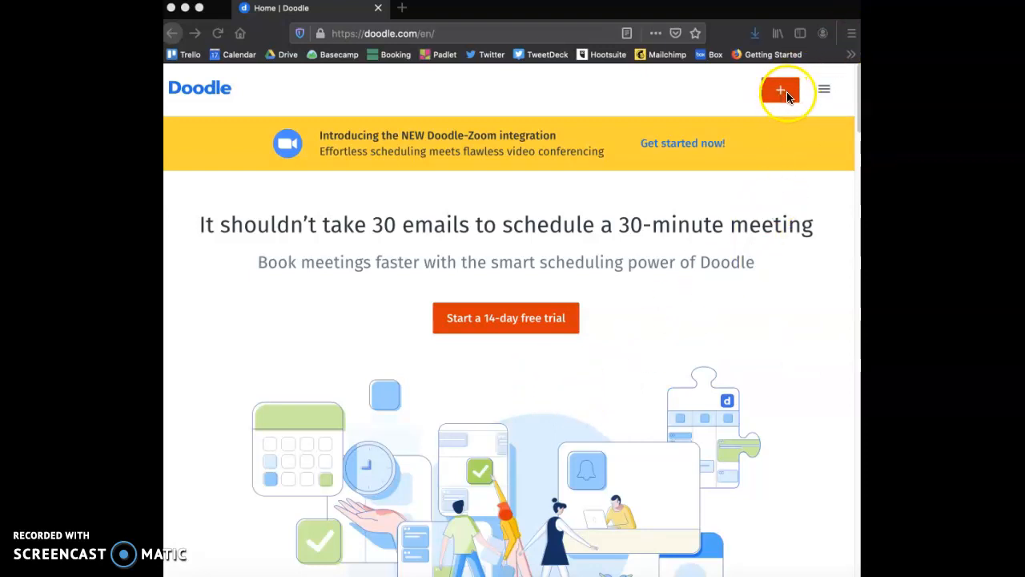
Start creating a new poll and give it the title Team Meeting.
{"action": "left_click", "coordinate": [787, 96]}
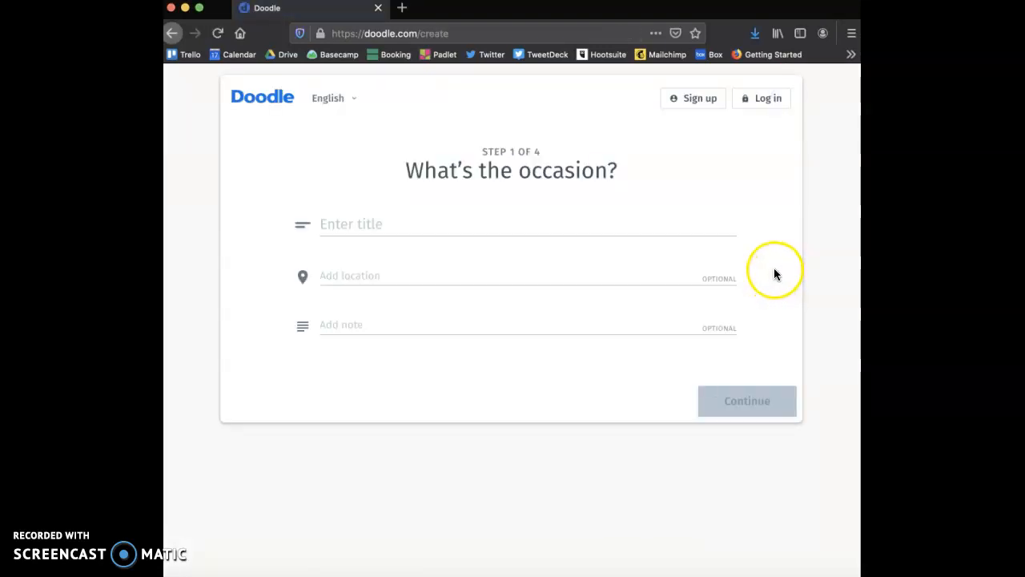
{"action": "left_click", "coordinate": [448, 217]}
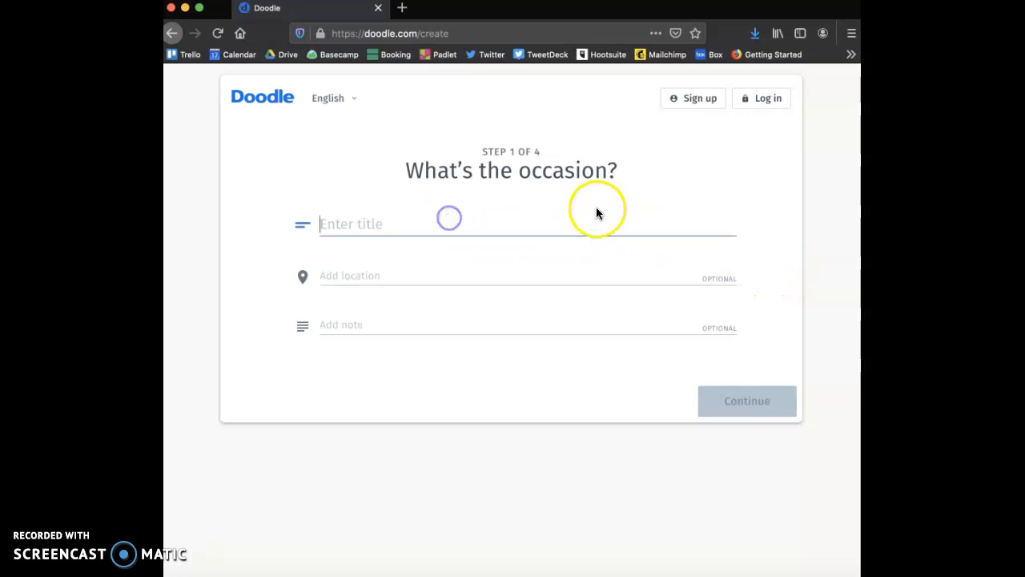
{"action": "type", "text": "Team Meeting"}
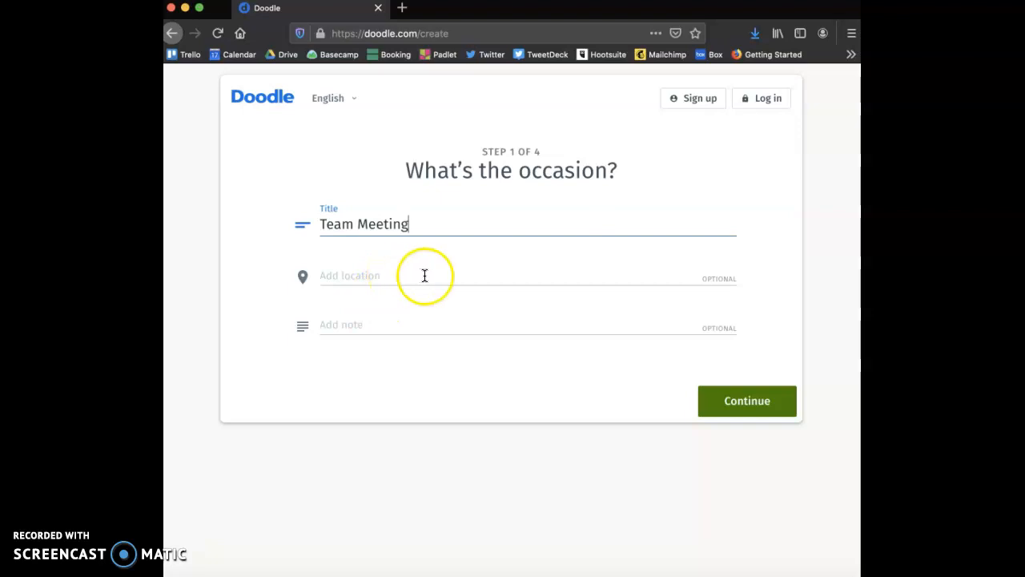
Set the meeting location to Zoom, leave the note empty, and proceed to the date options.
{"action": "left_click", "coordinate": [543, 277]}
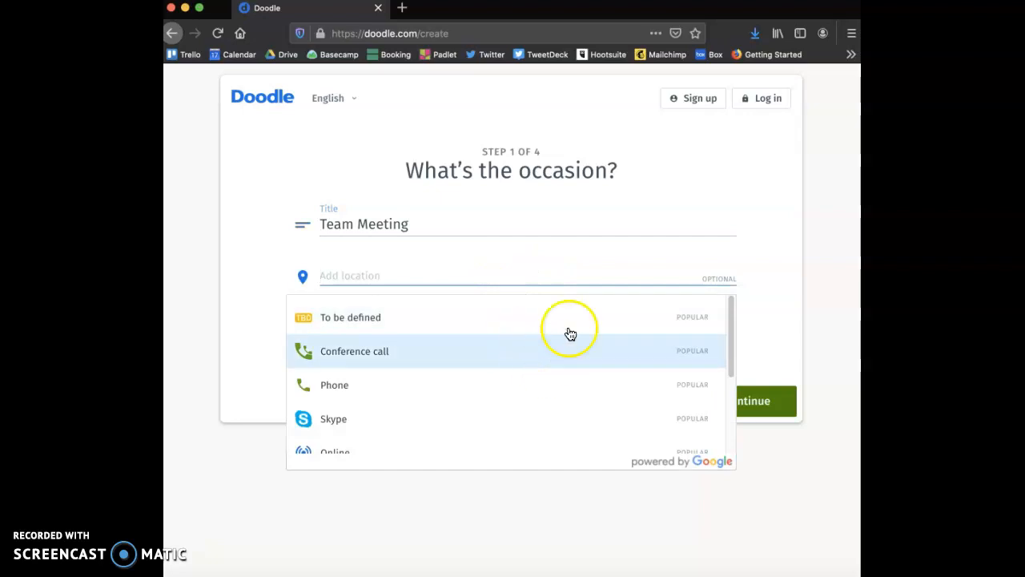
{"action": "scroll", "coordinate": [570, 396], "scroll_direction": "down", "scroll_amount": 1}
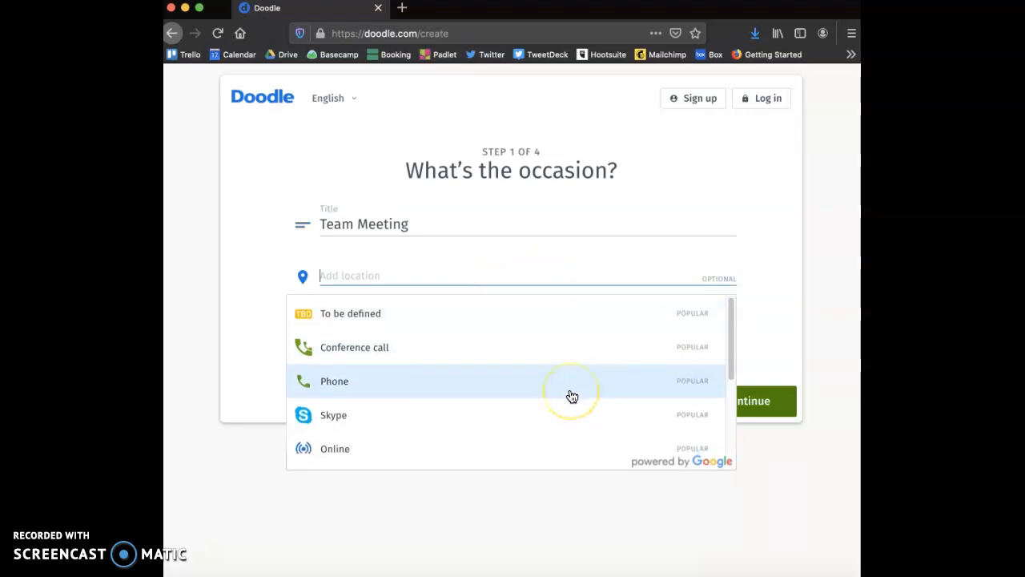
{"action": "scroll", "coordinate": [574, 395], "scroll_direction": "down", "scroll_amount": 5}
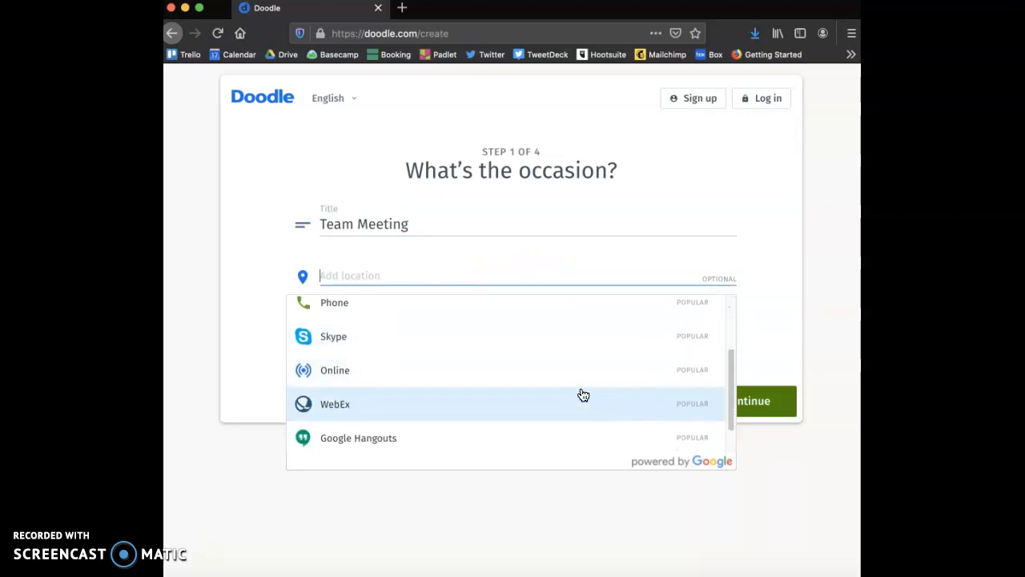
{"action": "left_click", "coordinate": [405, 441]}
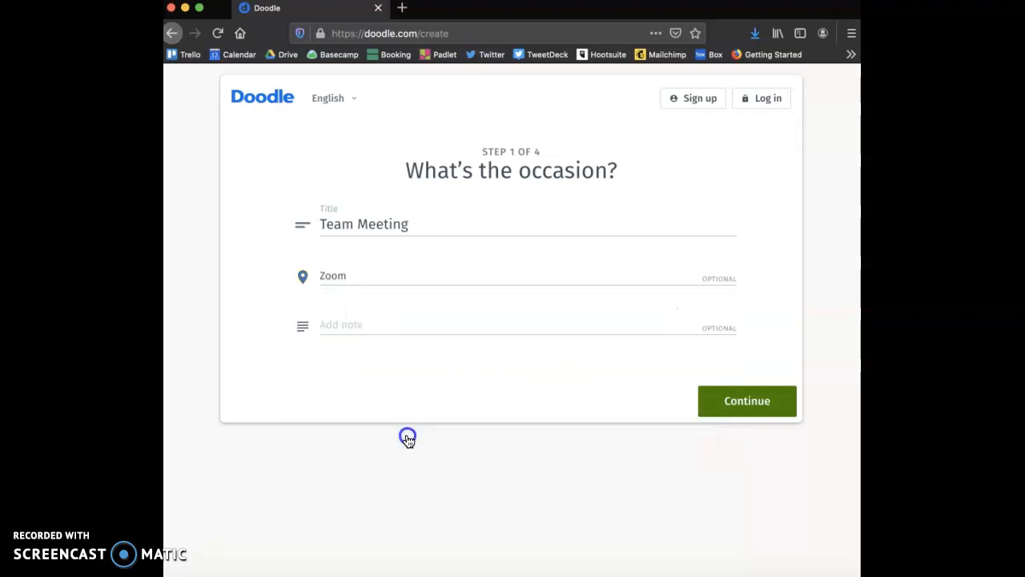
{"action": "left_click", "coordinate": [386, 320]}
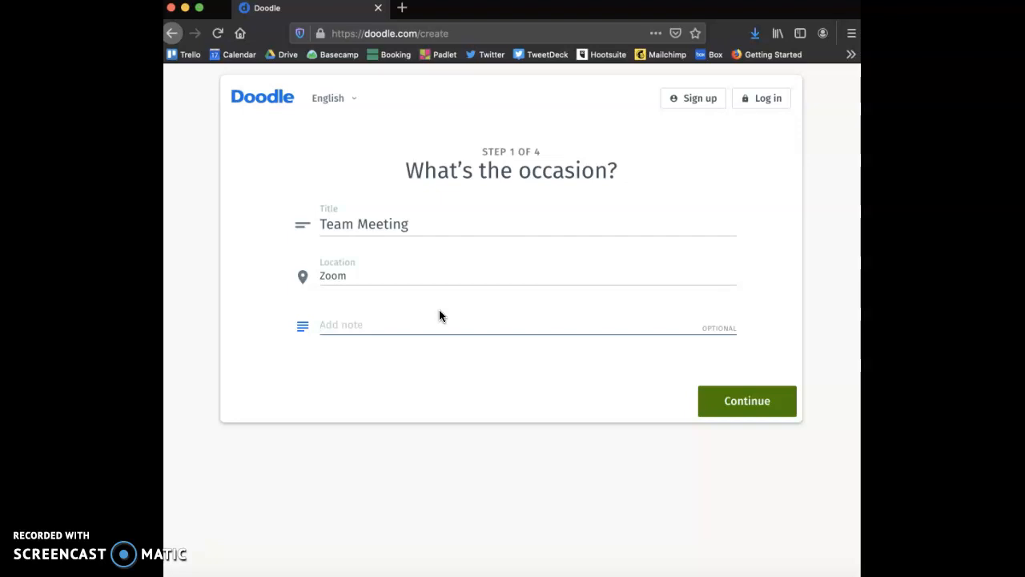
{"action": "left_click", "coordinate": [626, 314]}
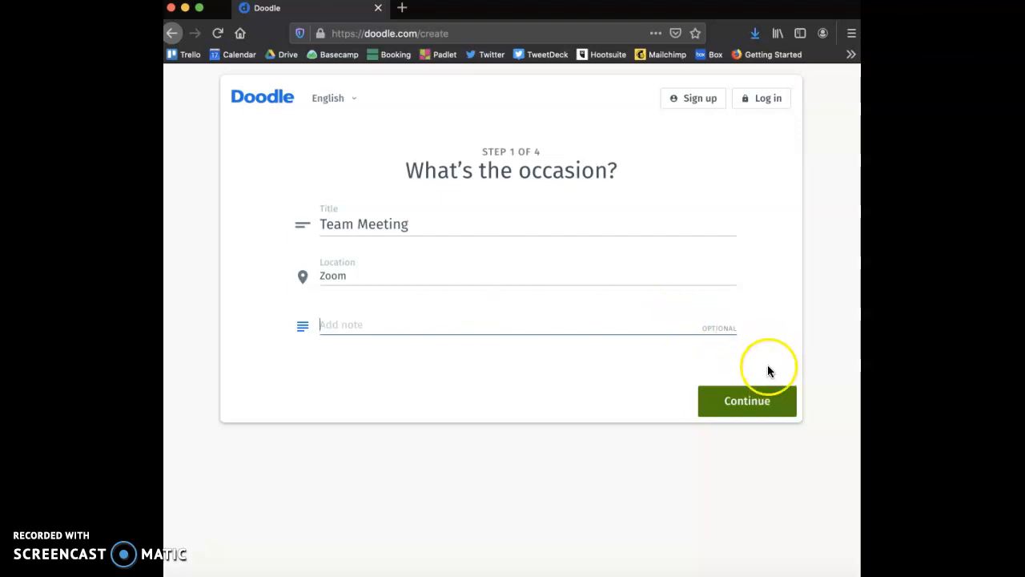
{"action": "left_click", "coordinate": [751, 405]}
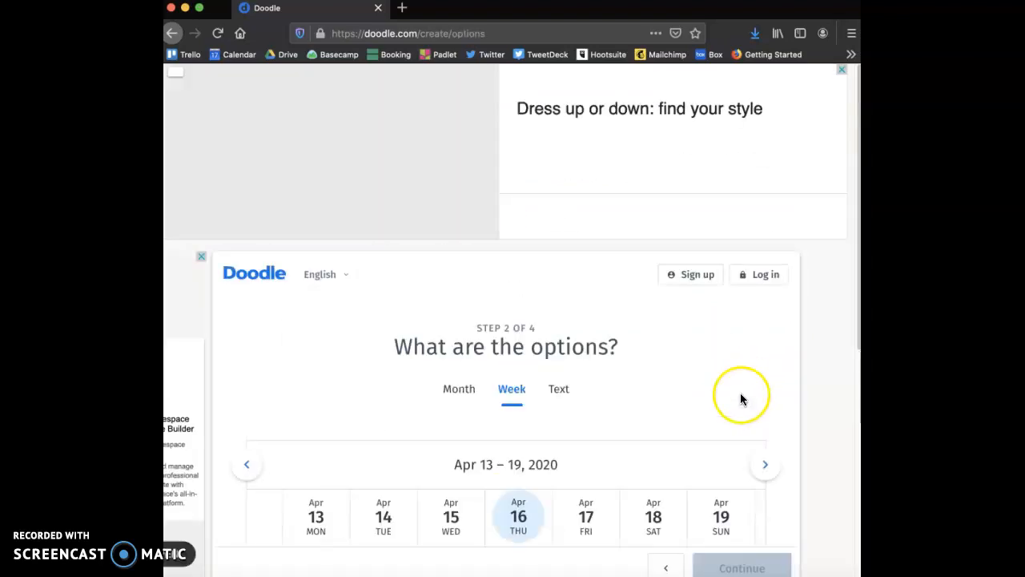
Postpone connecting a calendar so the weekly time grid can be used without logging in.
{"action": "scroll", "coordinate": [752, 330], "scroll_direction": "down", "scroll_amount": 3}
{"action": "scroll", "coordinate": [751, 330], "scroll_direction": "down", "scroll_amount": 2}
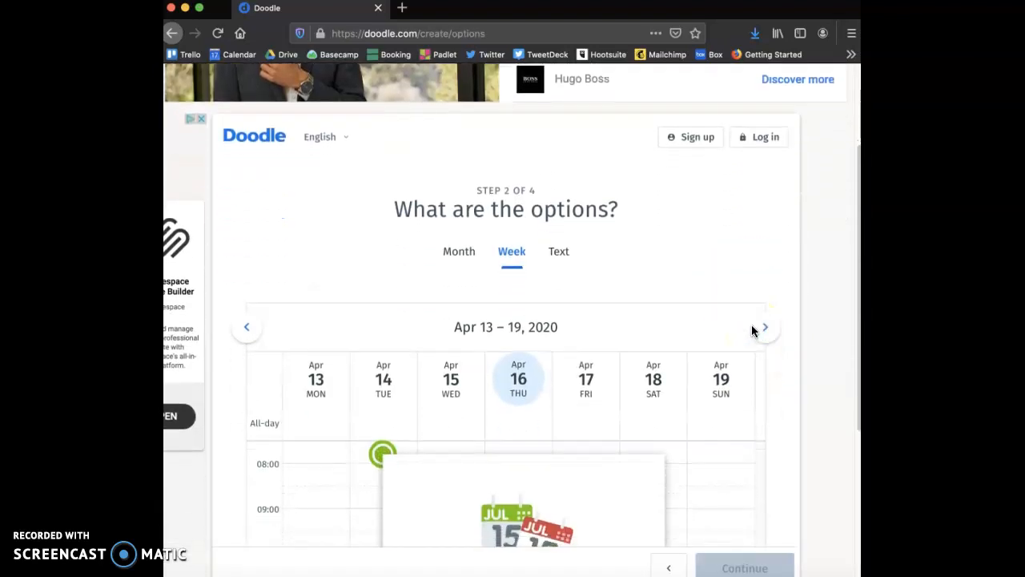
{"action": "scroll", "coordinate": [752, 330], "scroll_direction": "down", "scroll_amount": 2}
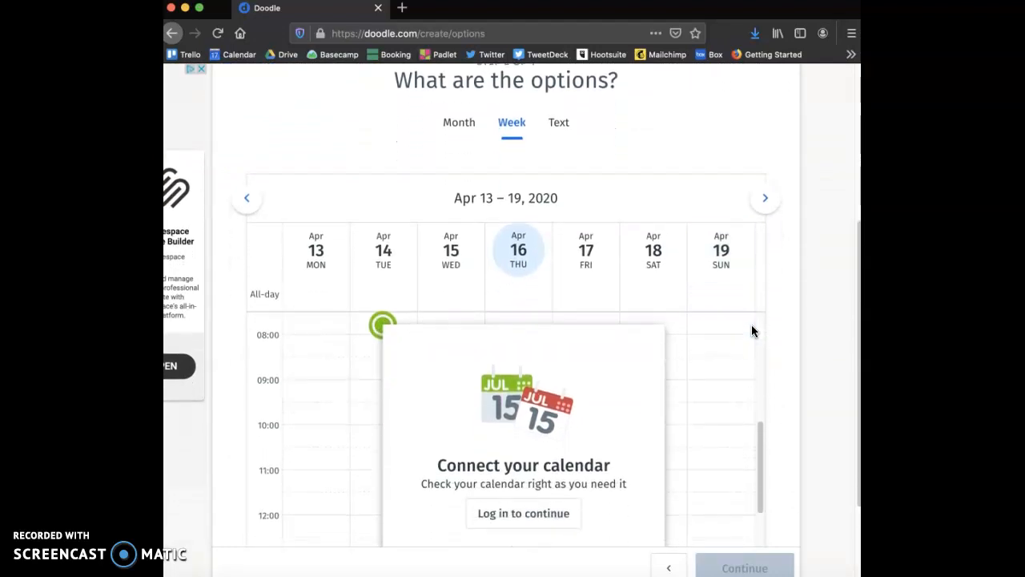
{"action": "scroll", "coordinate": [752, 330], "scroll_direction": "down", "scroll_amount": 1}
{"action": "scroll", "coordinate": [751, 330], "scroll_direction": "down", "scroll_amount": 1}
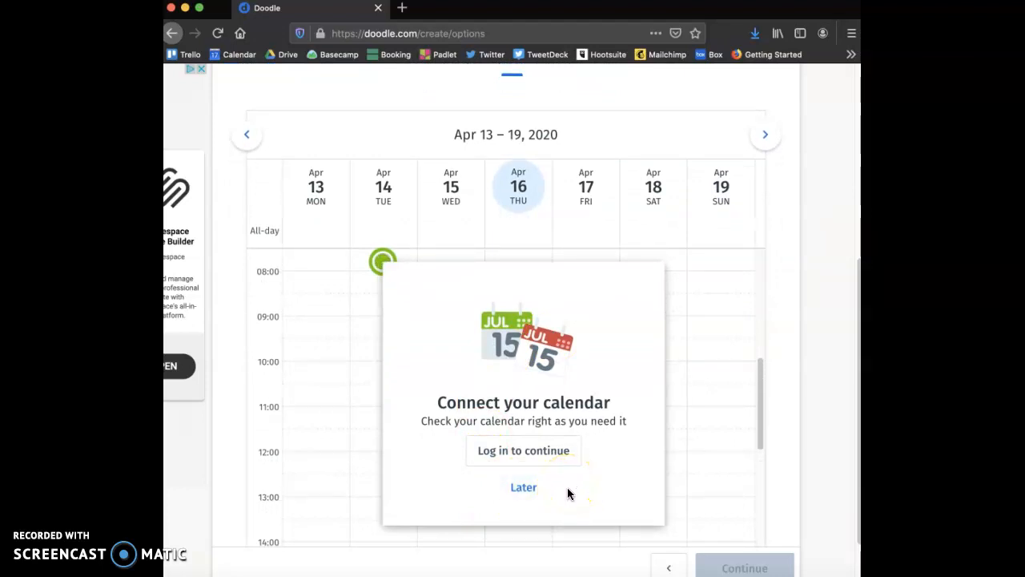
{"action": "left_click", "coordinate": [523, 488]}
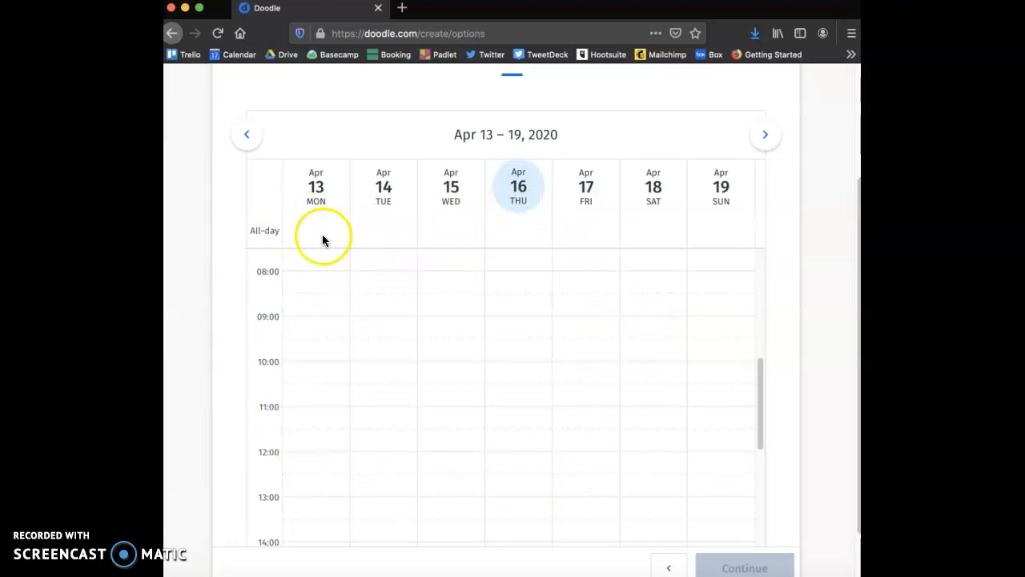
Examine the weekly time grid and the free-text way of entering poll options.
{"action": "scroll", "coordinate": [711, 365], "scroll_direction": "up", "scroll_amount": 5}
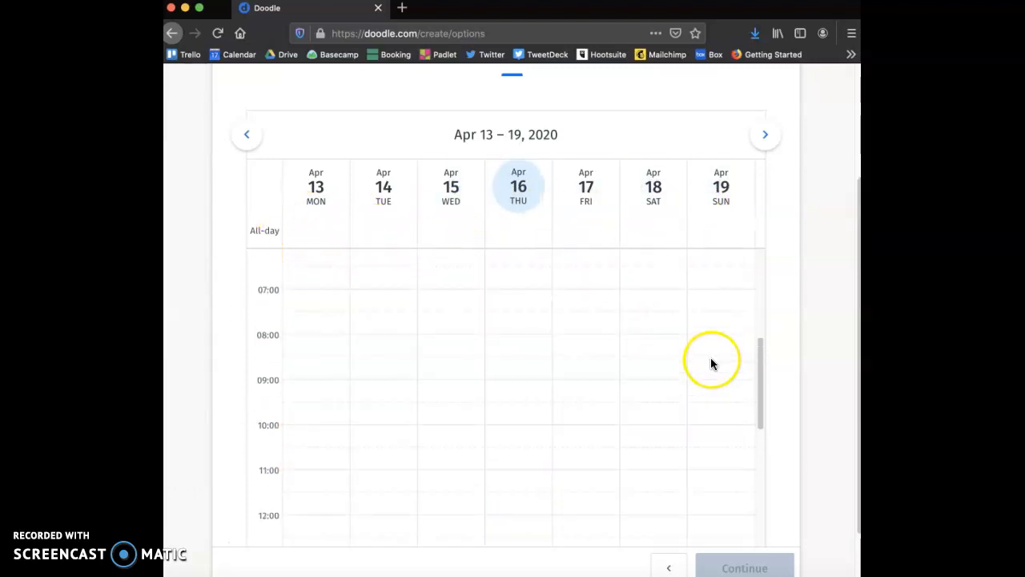
{"action": "scroll", "coordinate": [728, 232], "scroll_direction": "up", "scroll_amount": 3}
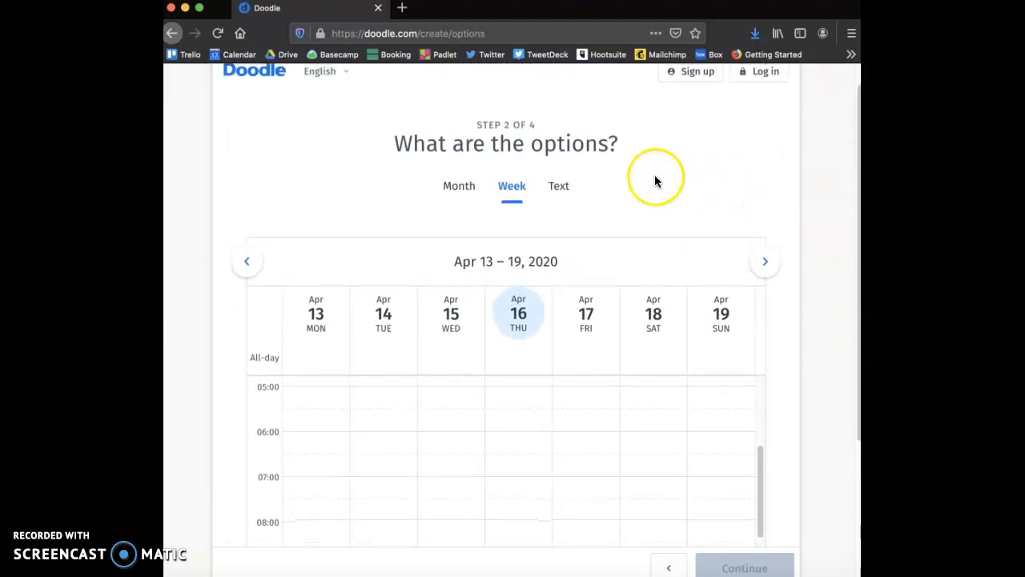
{"action": "left_click", "coordinate": [562, 185]}
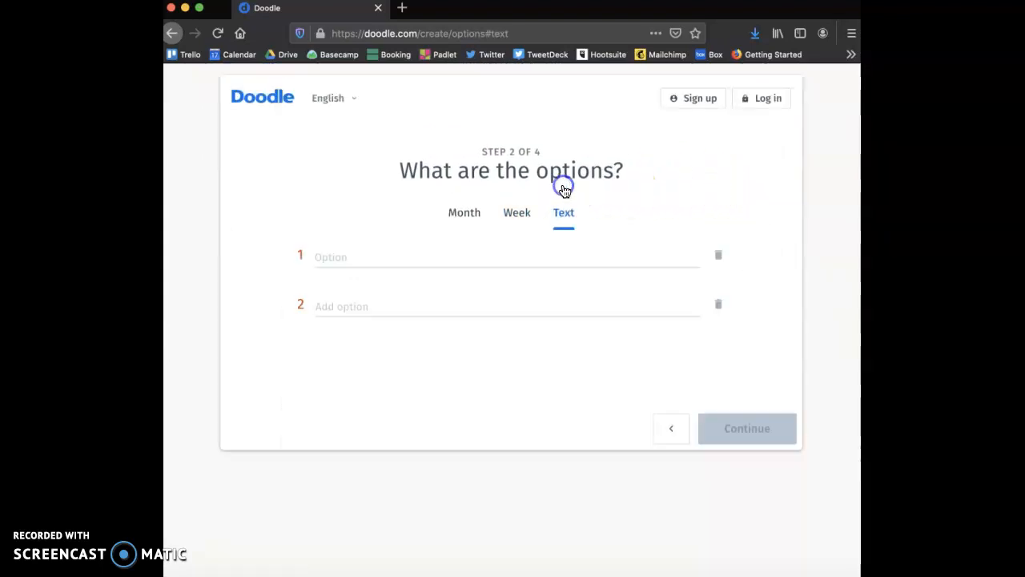
{"action": "left_click", "coordinate": [338, 255]}
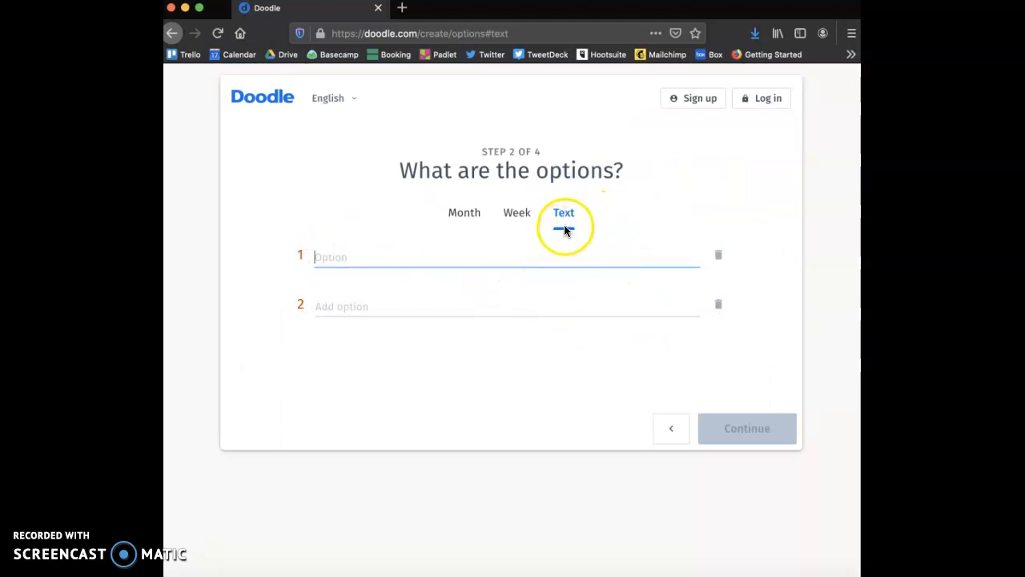
Switch the poll options to the month calendar and select April 20, 2020 as a date.
{"action": "left_click", "coordinate": [464, 214]}
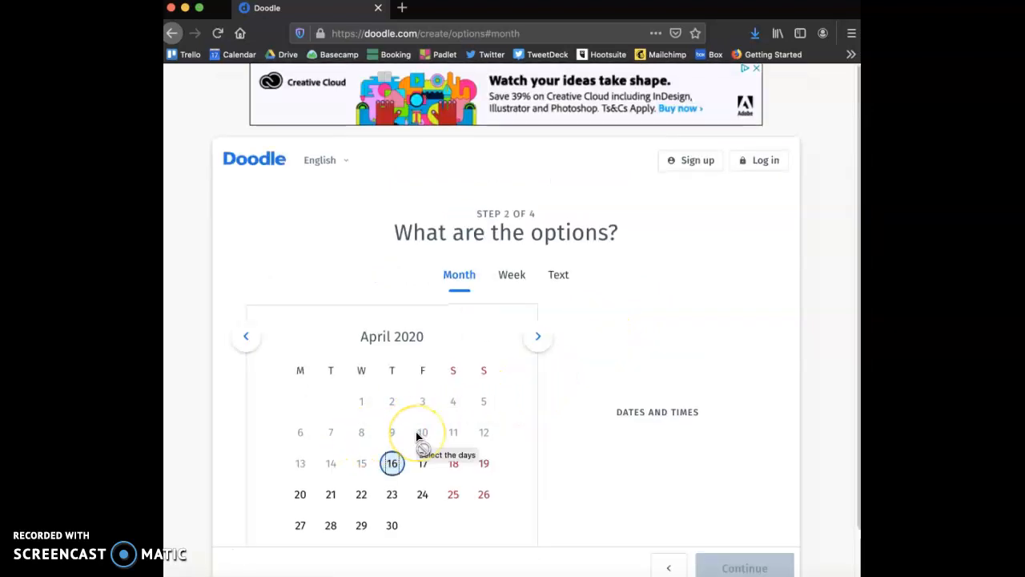
{"action": "scroll", "coordinate": [417, 437], "scroll_direction": "down", "scroll_amount": 2}
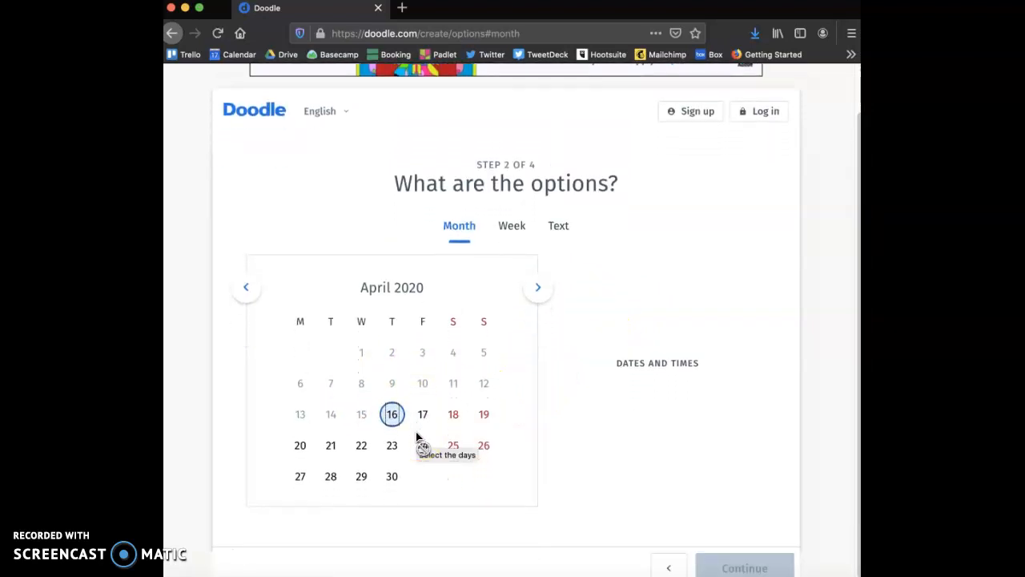
{"action": "left_click", "coordinate": [303, 432]}
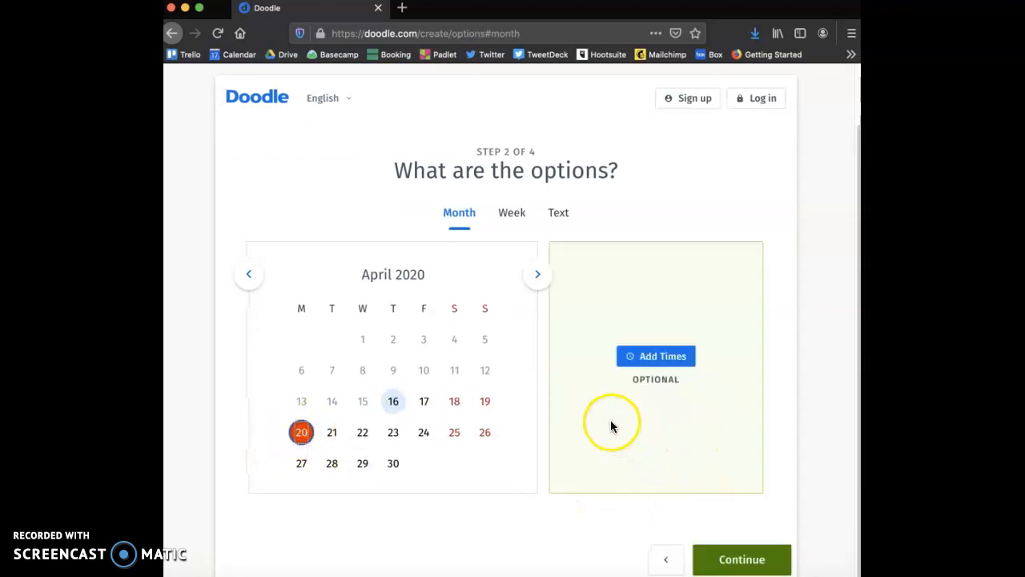
Add a time slot from 09:00 to 10:00 for April 20.
{"action": "left_click", "coordinate": [675, 362]}
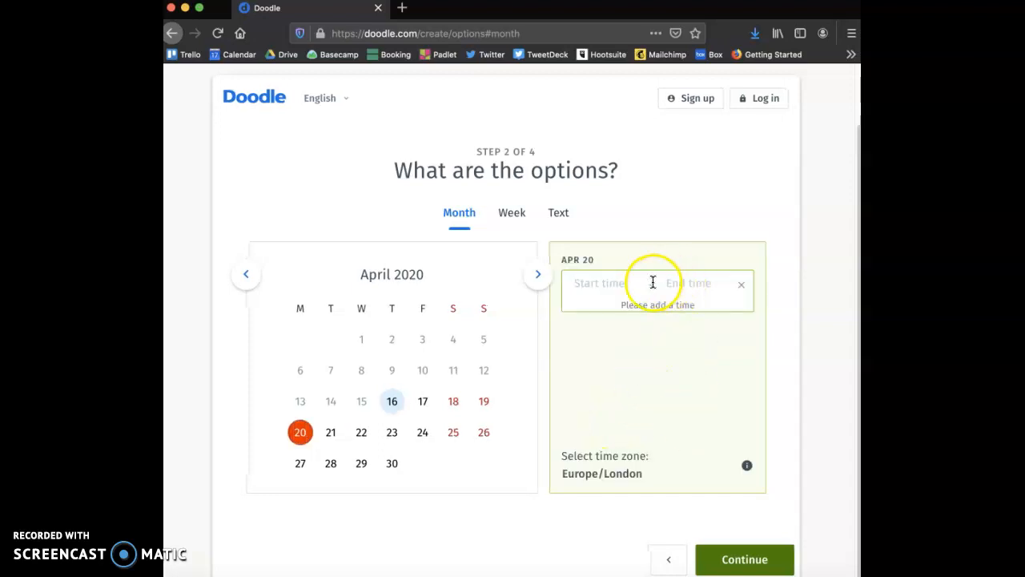
{"action": "left_click", "coordinate": [622, 282]}
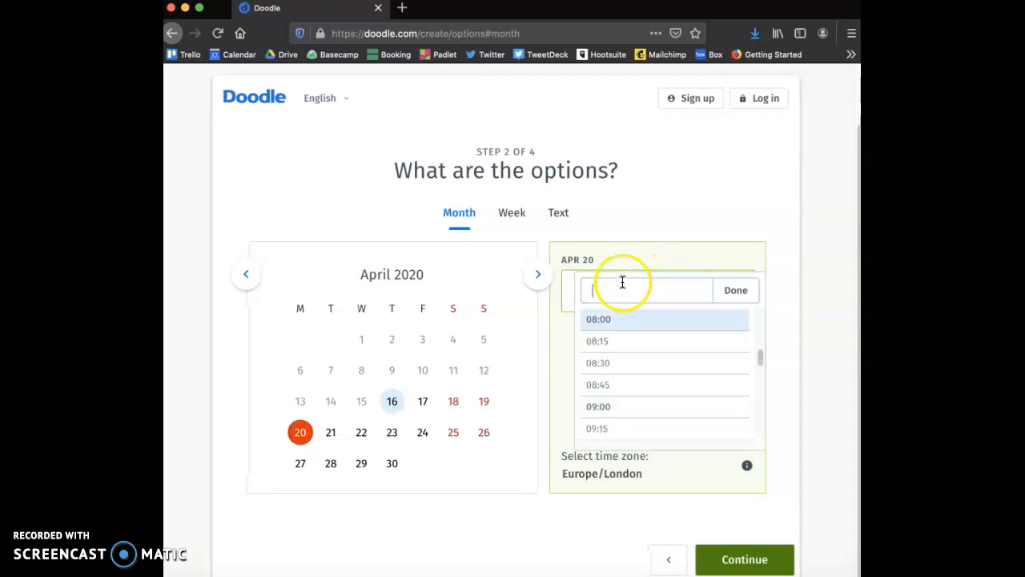
{"action": "left_click", "coordinate": [627, 418]}
{"action": "left_click", "coordinate": [689, 282]}
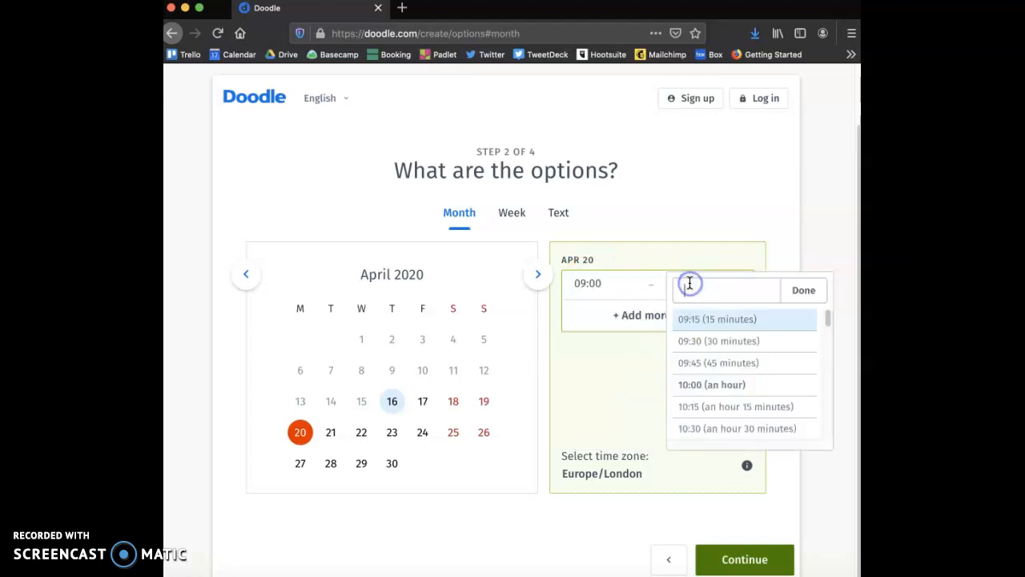
{"action": "left_click", "coordinate": [716, 384]}
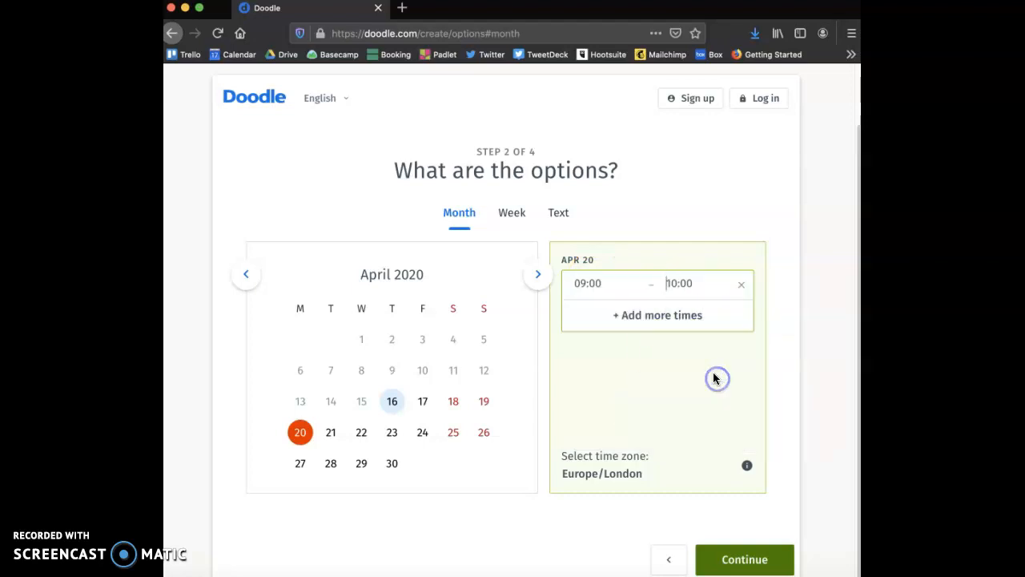
Add a second time slot for April 20 starting at 12:00.
{"action": "left_click", "coordinate": [690, 317]}
{"action": "left_click", "coordinate": [600, 313]}
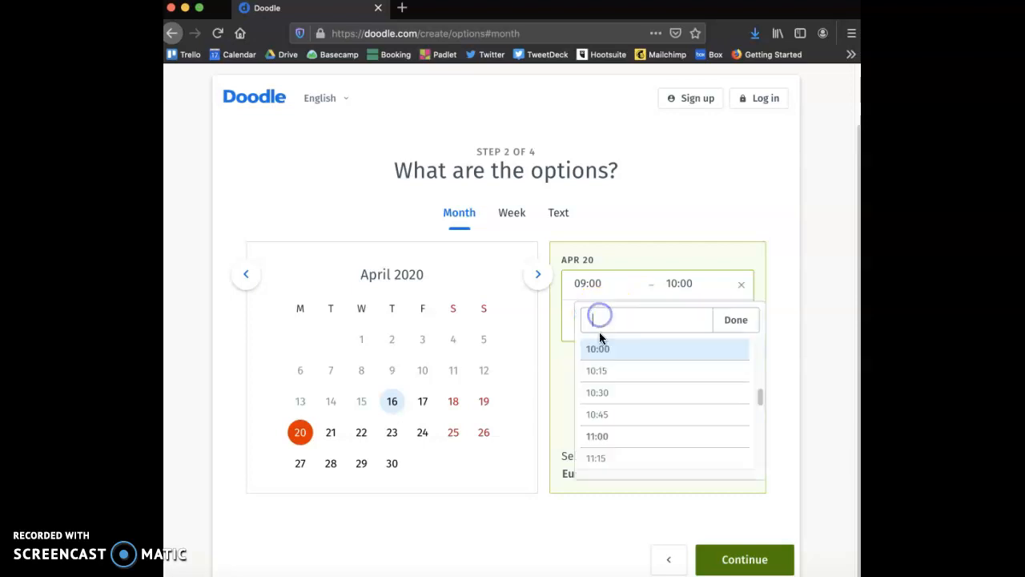
{"action": "scroll", "coordinate": [617, 407], "scroll_direction": "down", "scroll_amount": 3}
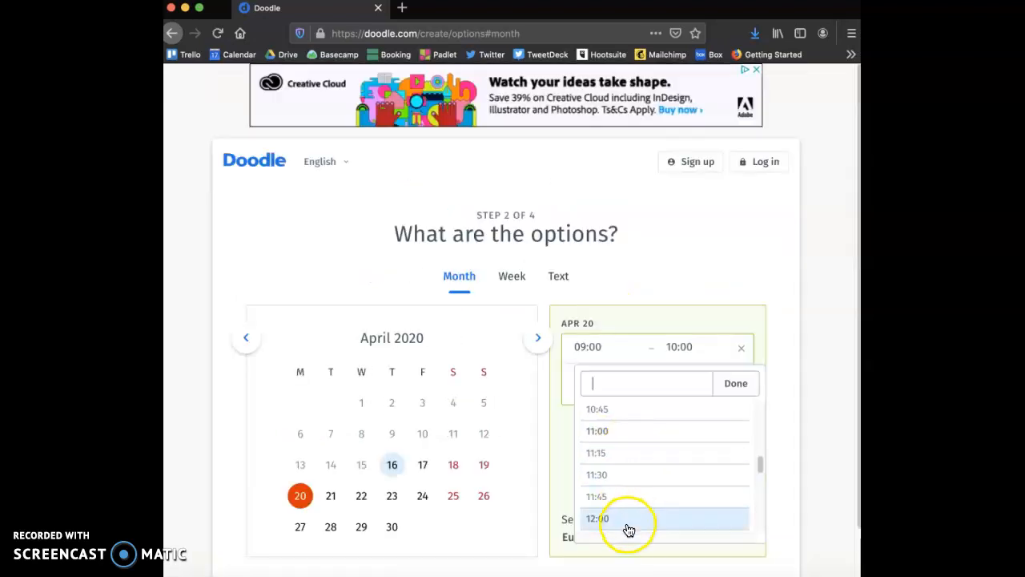
{"action": "left_click", "coordinate": [628, 520]}
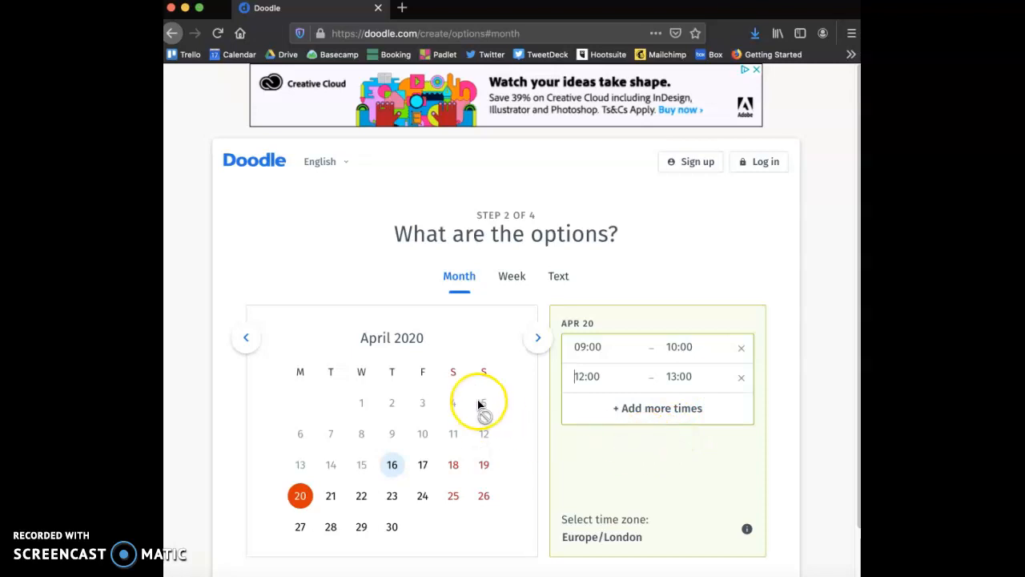
Select April 22 as a second date option in the month calendar.
{"action": "scroll", "coordinate": [566, 403], "scroll_direction": "down", "scroll_amount": 1}
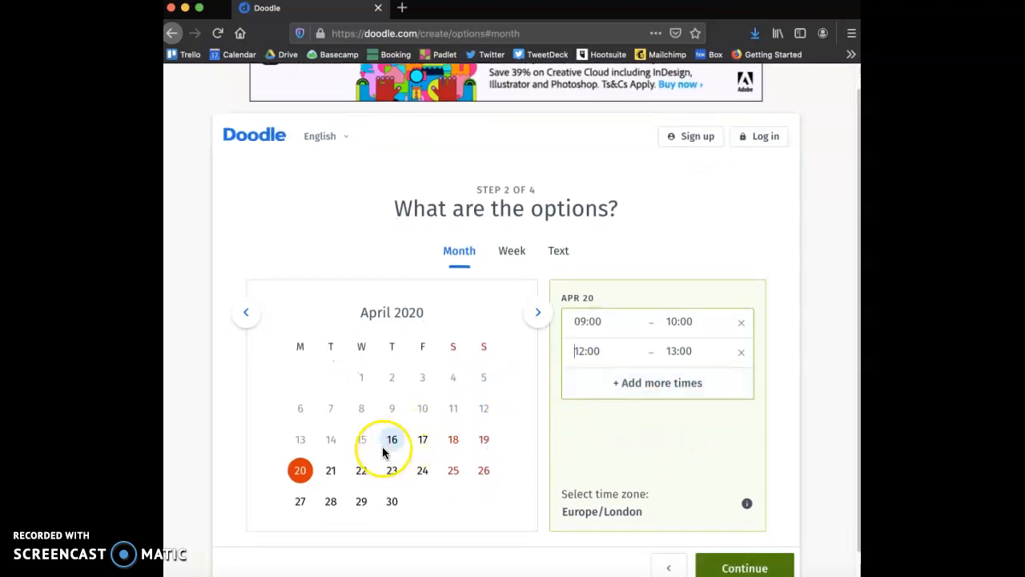
{"action": "left_click", "coordinate": [362, 470]}
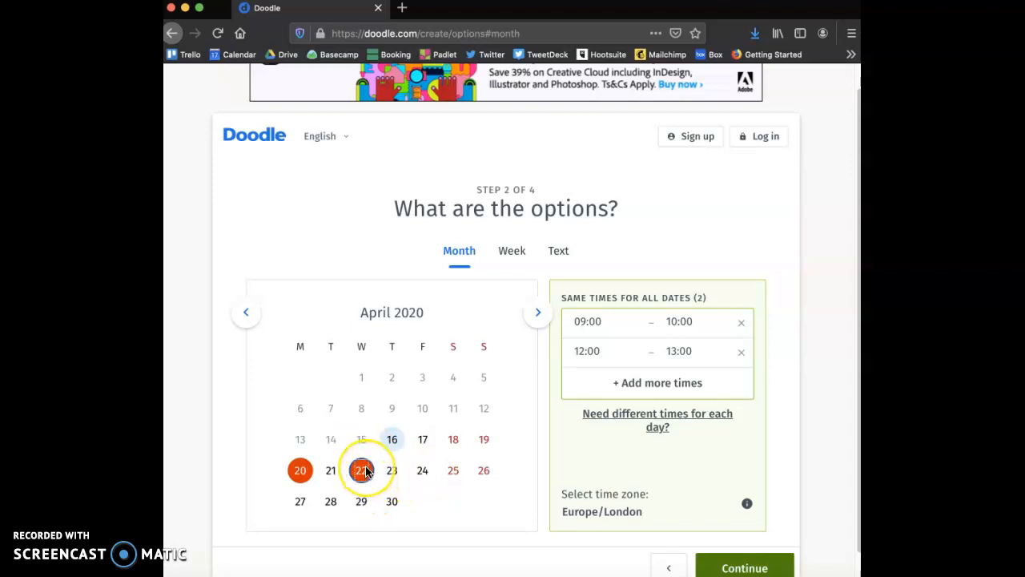
{"action": "left_click", "coordinate": [192, 538]}
{"action": "scroll", "coordinate": [488, 533], "scroll_direction": "down", "scroll_amount": 1}
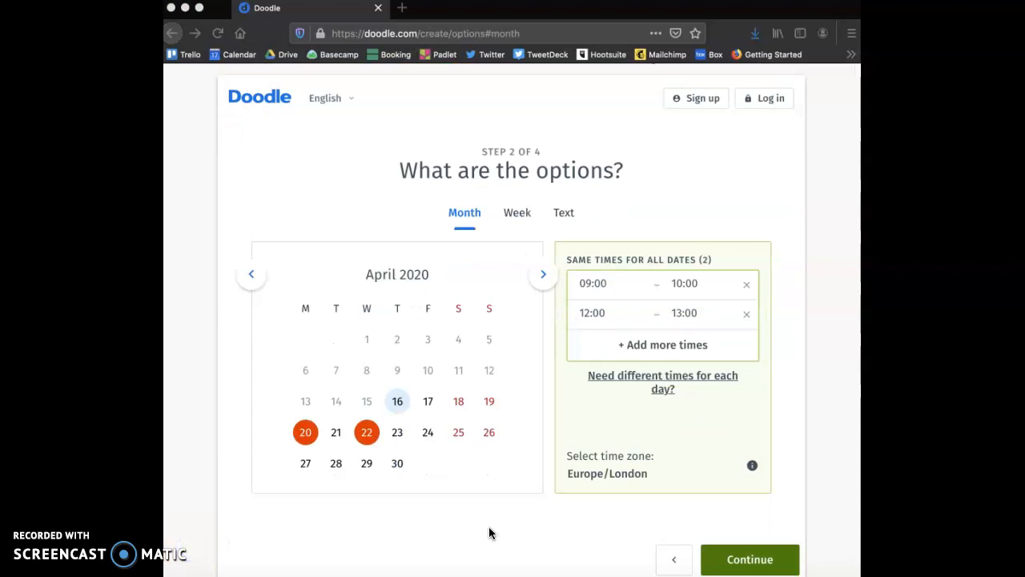
Use different times for each day, replacing April 22's 12:00–13:00 slot with 11:00–12:00, and continue to the poll settings.
{"action": "left_click", "coordinate": [653, 378]}
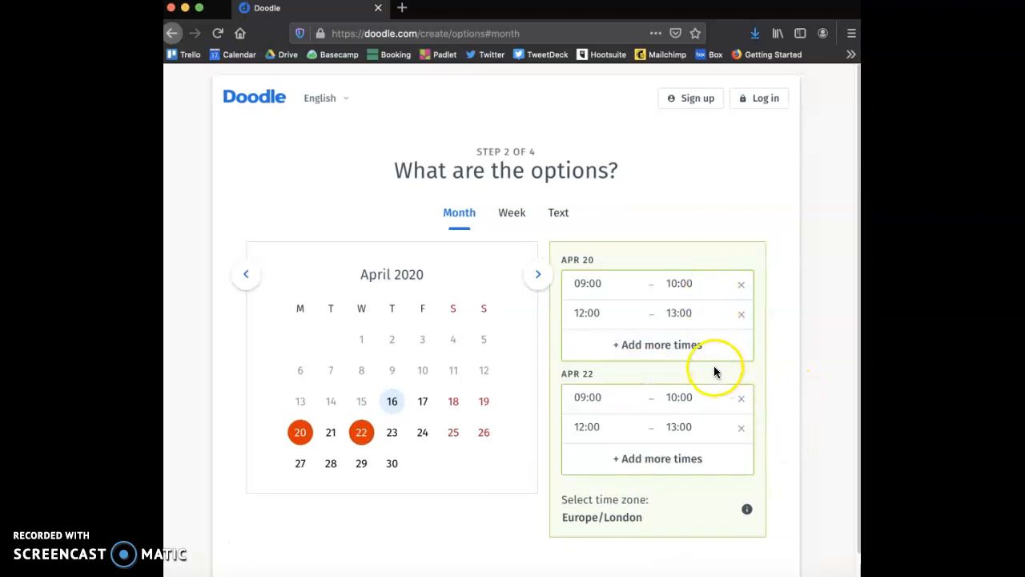
{"action": "left_click", "coordinate": [741, 427]}
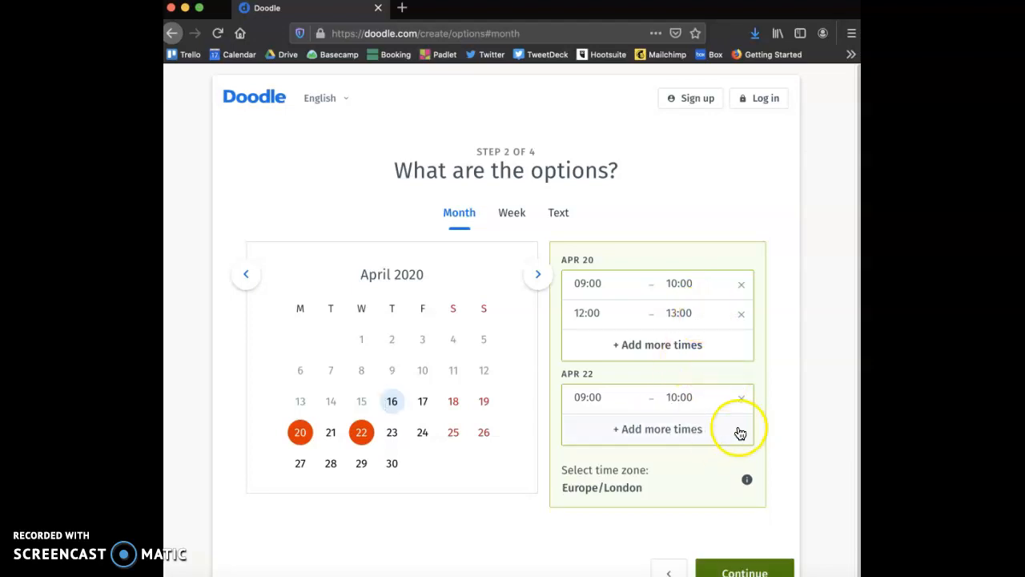
{"action": "left_click", "coordinate": [654, 421]}
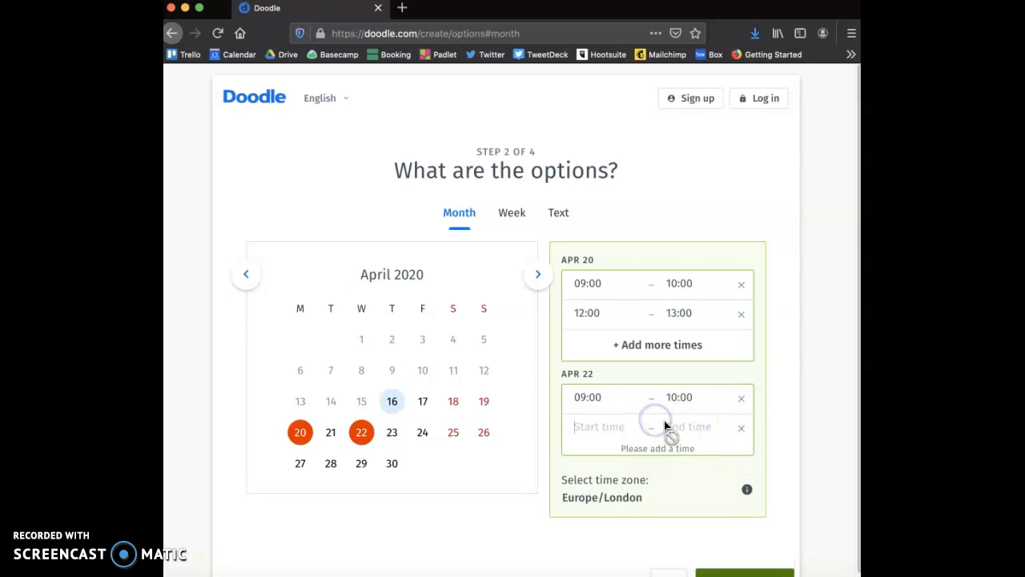
{"action": "left_click", "coordinate": [623, 429]}
{"action": "type", "text": "11"}
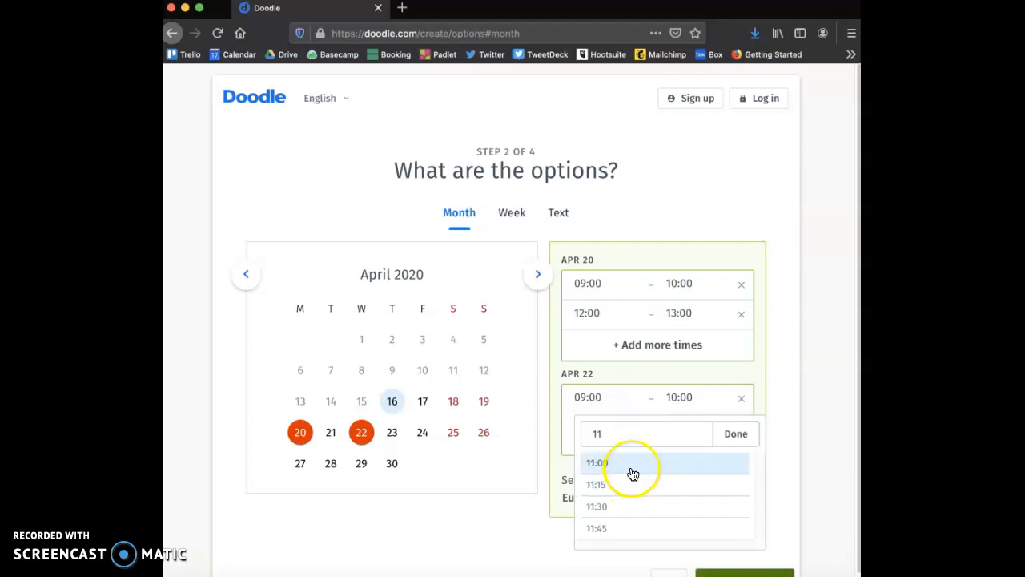
{"action": "left_click", "coordinate": [634, 464]}
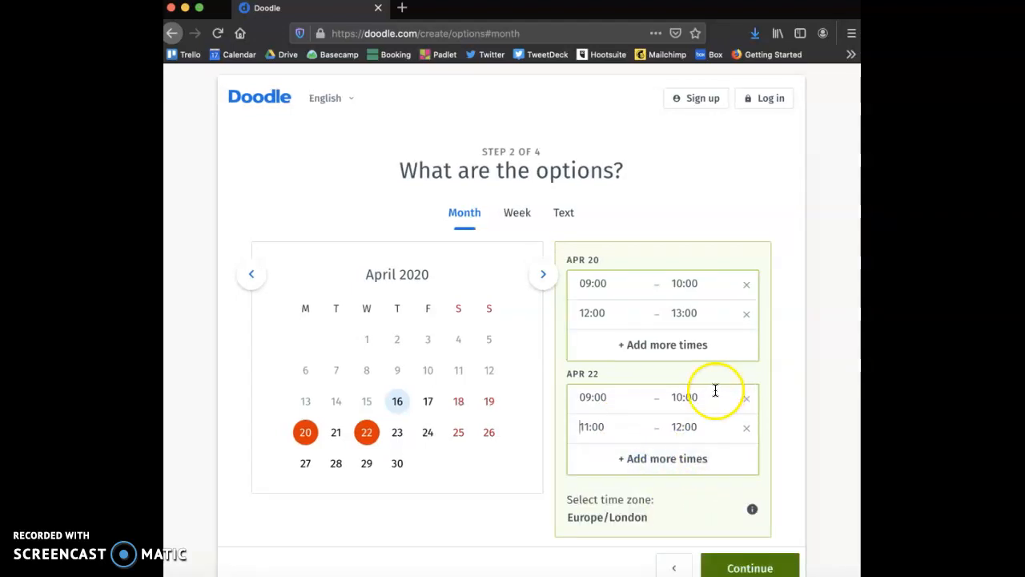
{"action": "left_click", "coordinate": [741, 561]}
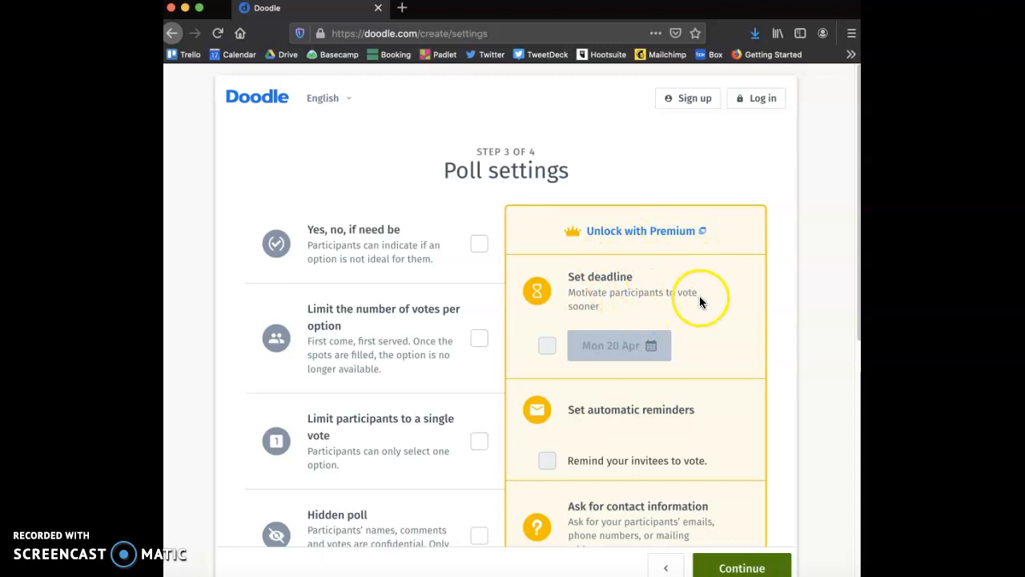
Enable the "Yes, no, if need be" poll setting and continue to the organizer details.
{"action": "scroll", "coordinate": [700, 302], "scroll_direction": "down", "scroll_amount": 1}
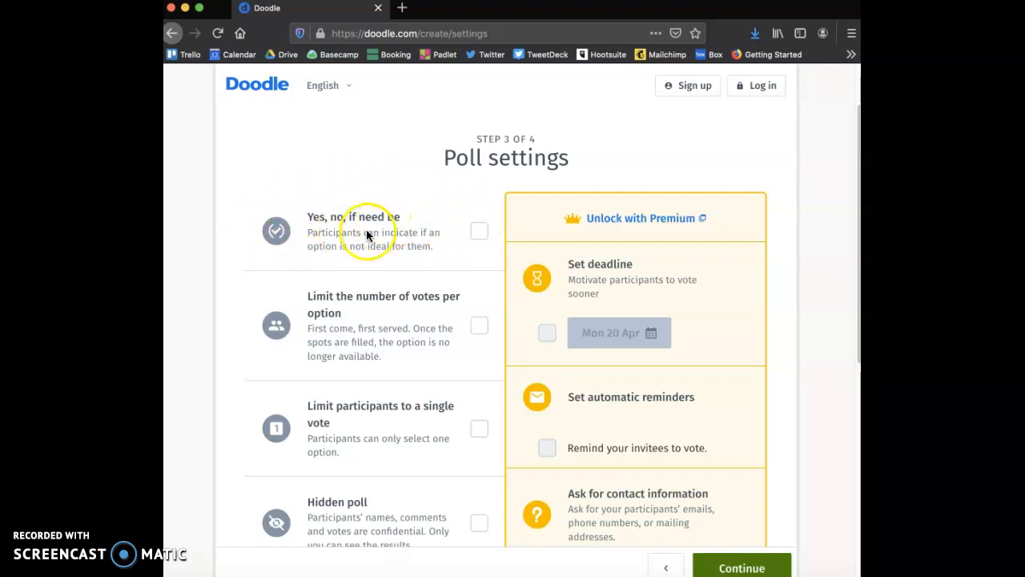
{"action": "left_click", "coordinate": [478, 232]}
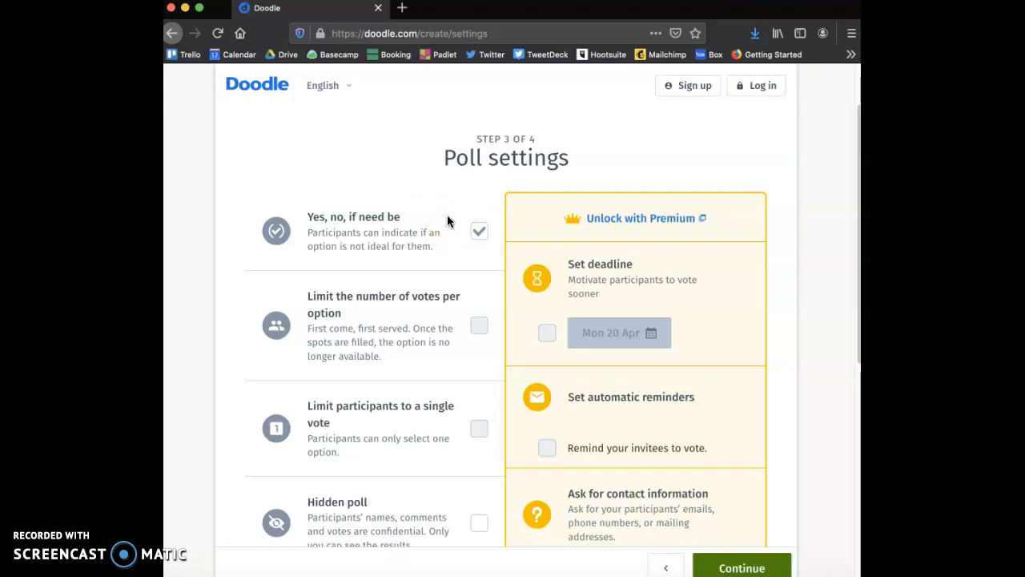
{"action": "left_click", "coordinate": [453, 230]}
{"action": "left_click", "coordinate": [454, 232]}
{"action": "left_click", "coordinate": [475, 233]}
{"action": "left_click", "coordinate": [747, 568]}
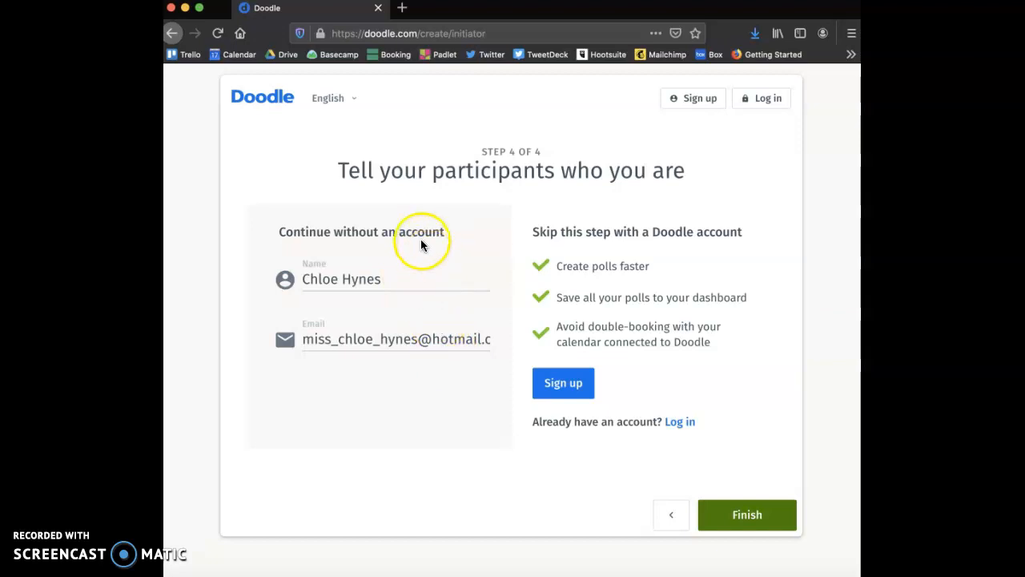
Finish creating the poll without an account using the prefilled name and e-mail, and copy the participant link.
{"action": "left_click_drag", "start_coordinate": [399, 281], "coordinate": [300, 278]}
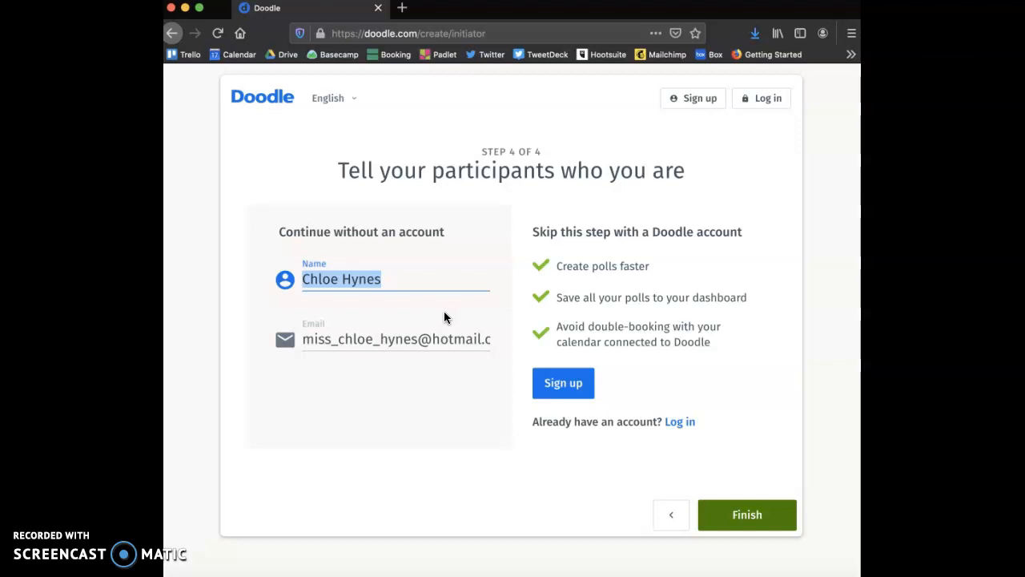
{"action": "left_click", "coordinate": [758, 518]}
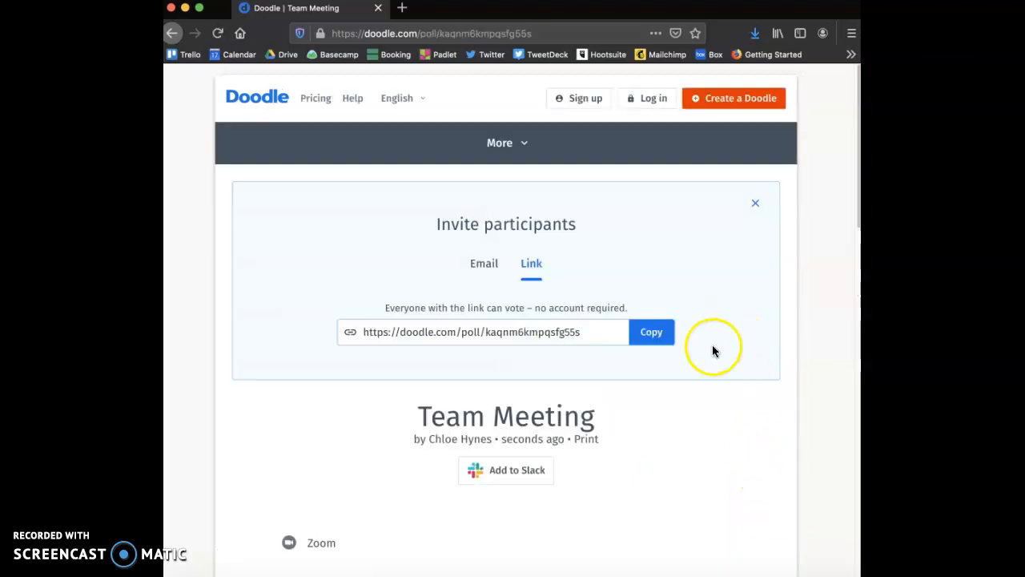
{"action": "left_click", "coordinate": [663, 341]}
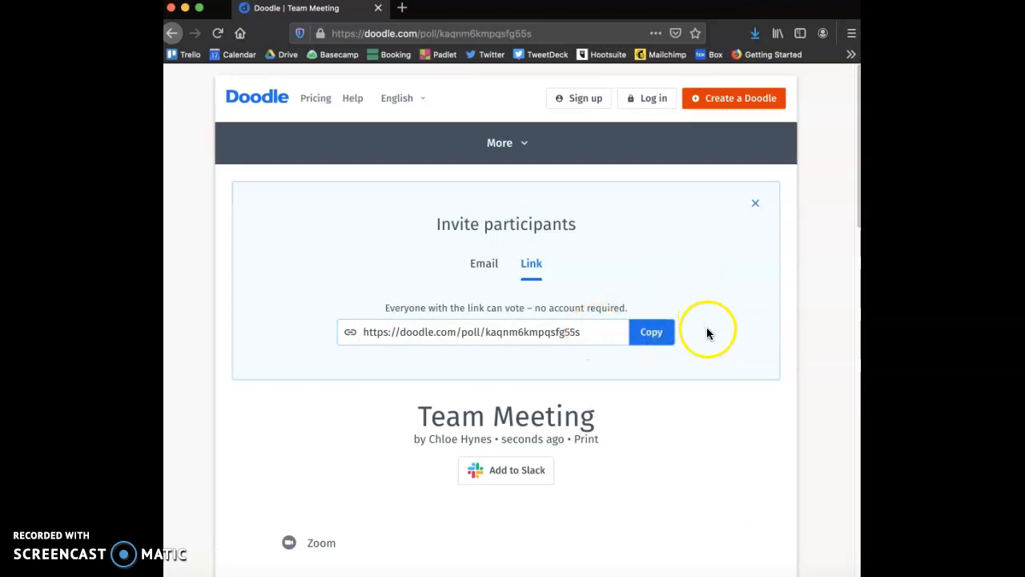
Vote yes for the 09:00 slots on both dates and "if need be" for April 20 12:00 and April 22 11:00, and send the vote.
{"action": "scroll", "coordinate": [711, 317], "scroll_direction": "down", "scroll_amount": 5}
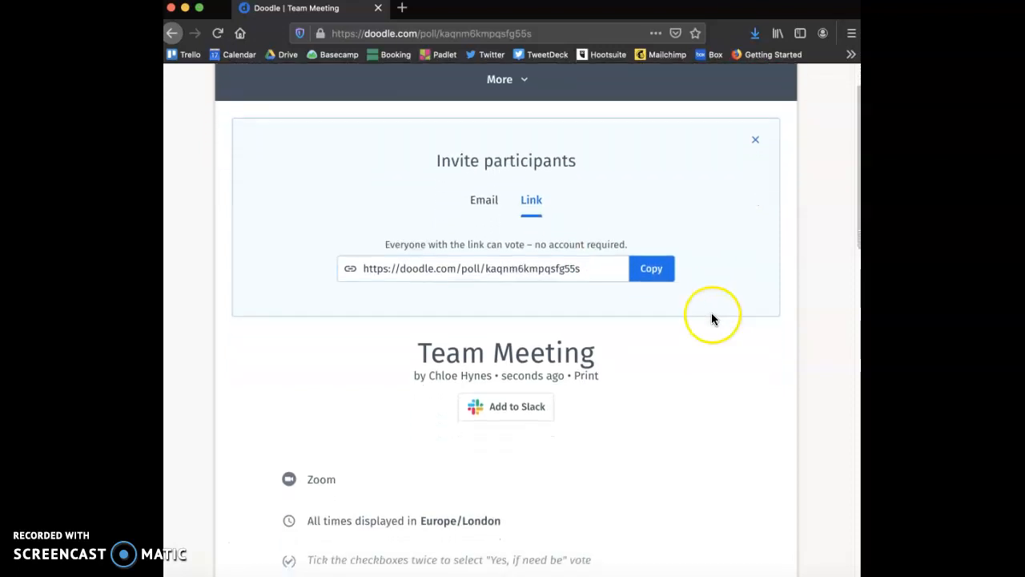
{"action": "scroll", "coordinate": [711, 319], "scroll_direction": "down", "scroll_amount": 2}
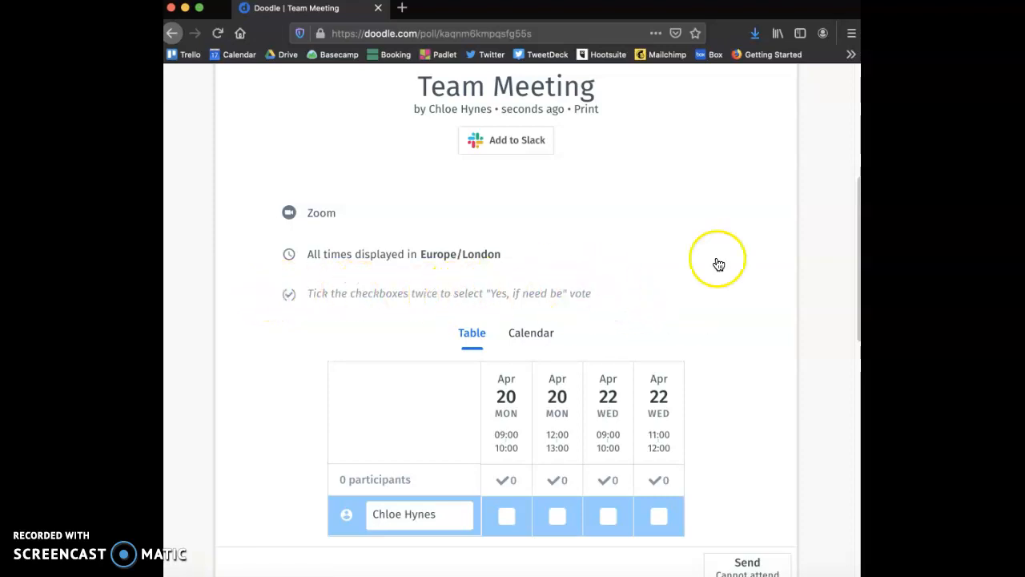
{"action": "scroll", "coordinate": [437, 498], "scroll_direction": "down", "scroll_amount": 1}
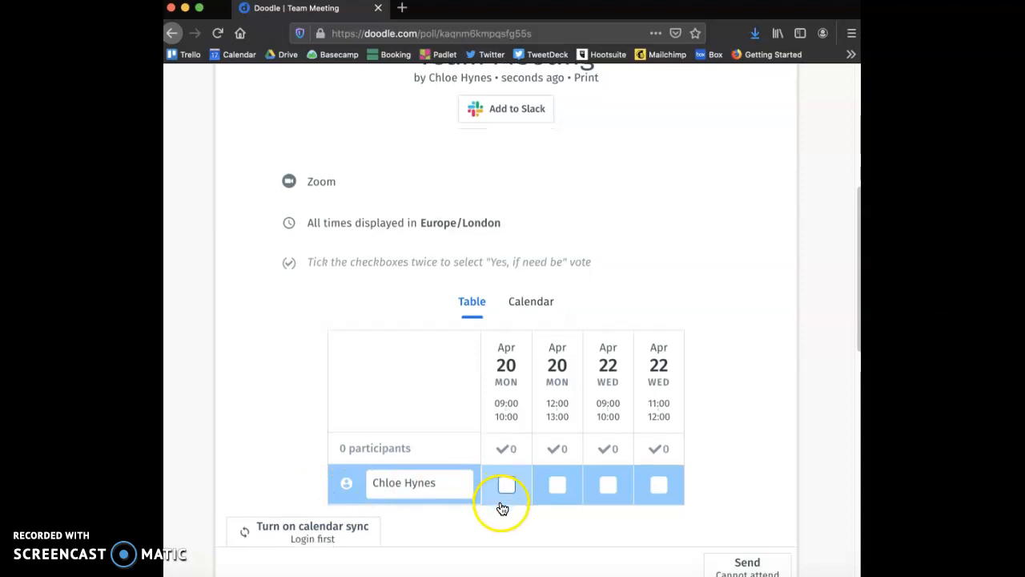
{"action": "scroll", "coordinate": [504, 508], "scroll_direction": "down", "scroll_amount": 1}
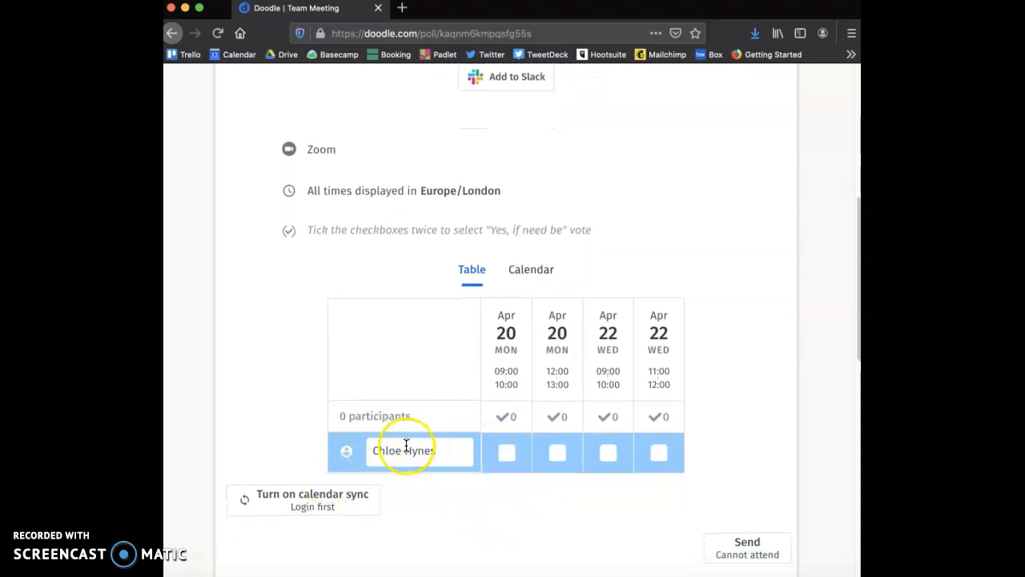
{"action": "left_click", "coordinate": [507, 455]}
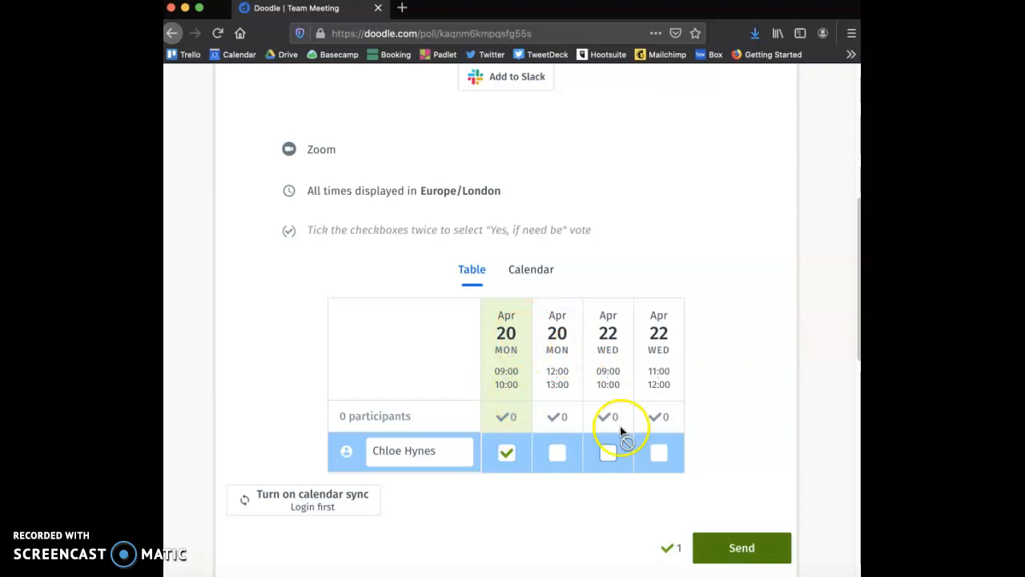
{"action": "left_click", "coordinate": [610, 450]}
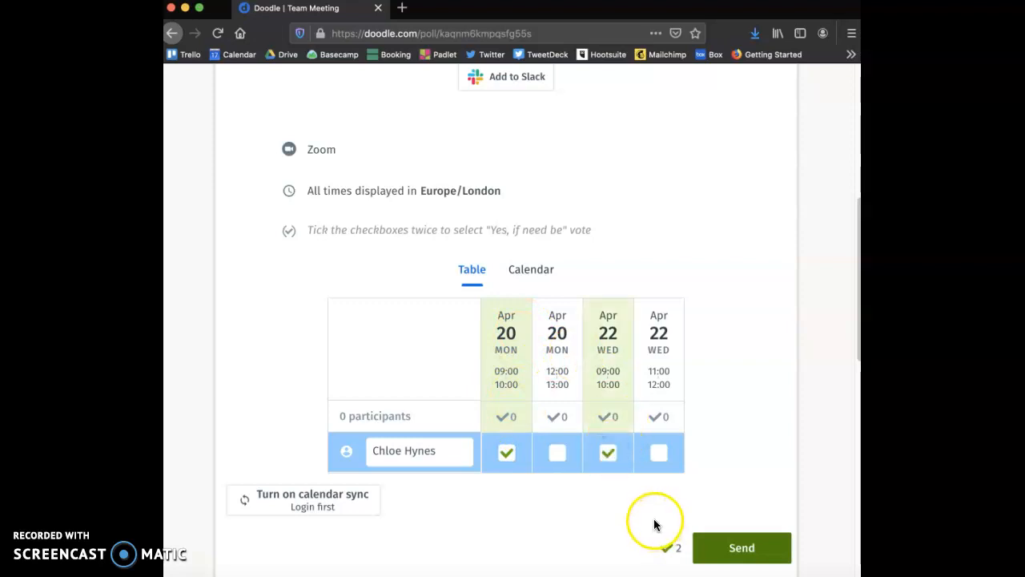
{"action": "double_click", "coordinate": [559, 457]}
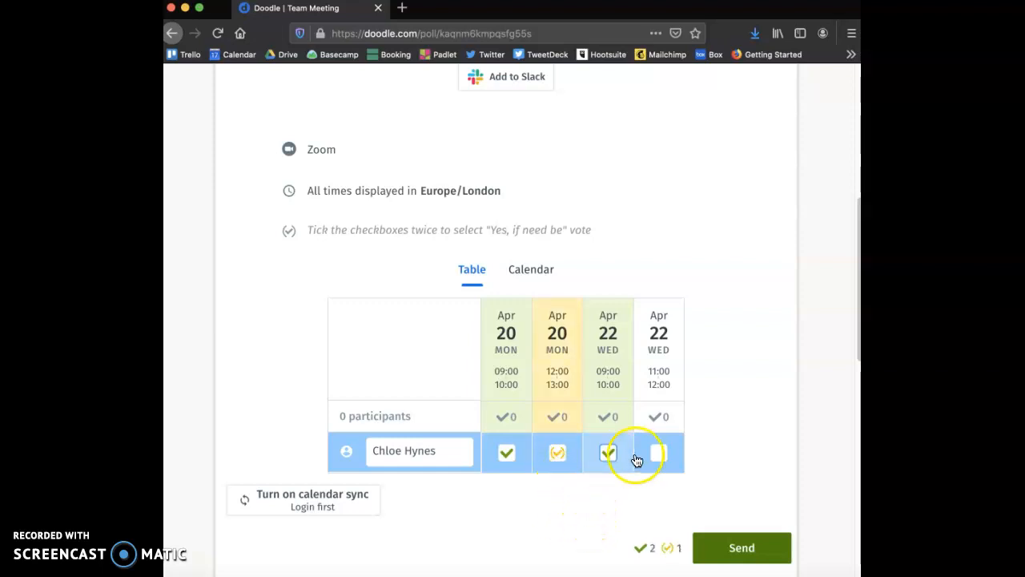
{"action": "double_click", "coordinate": [661, 455]}
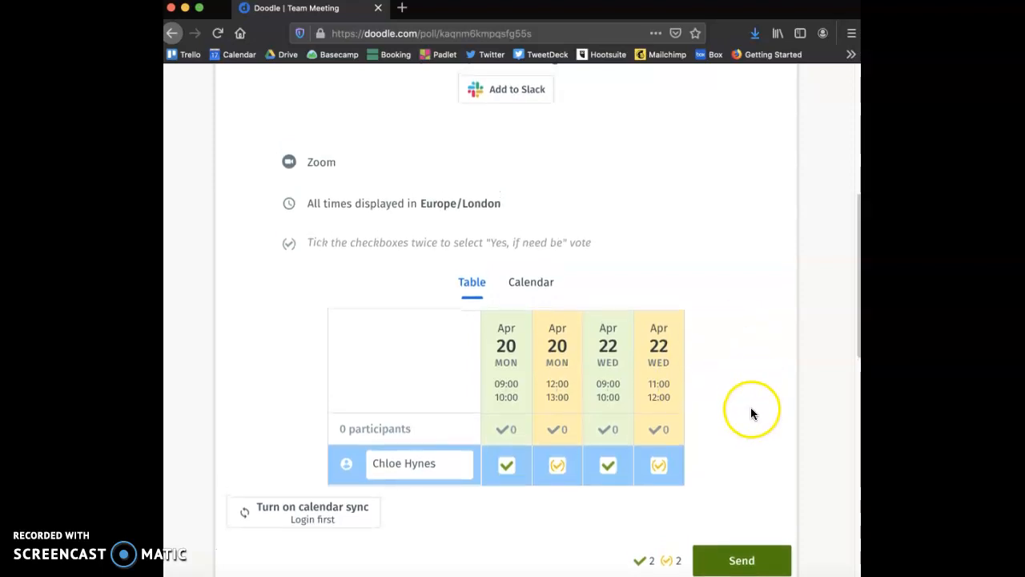
{"action": "scroll", "coordinate": [753, 432], "scroll_direction": "down", "scroll_amount": 1}
{"action": "left_click", "coordinate": [738, 544]}
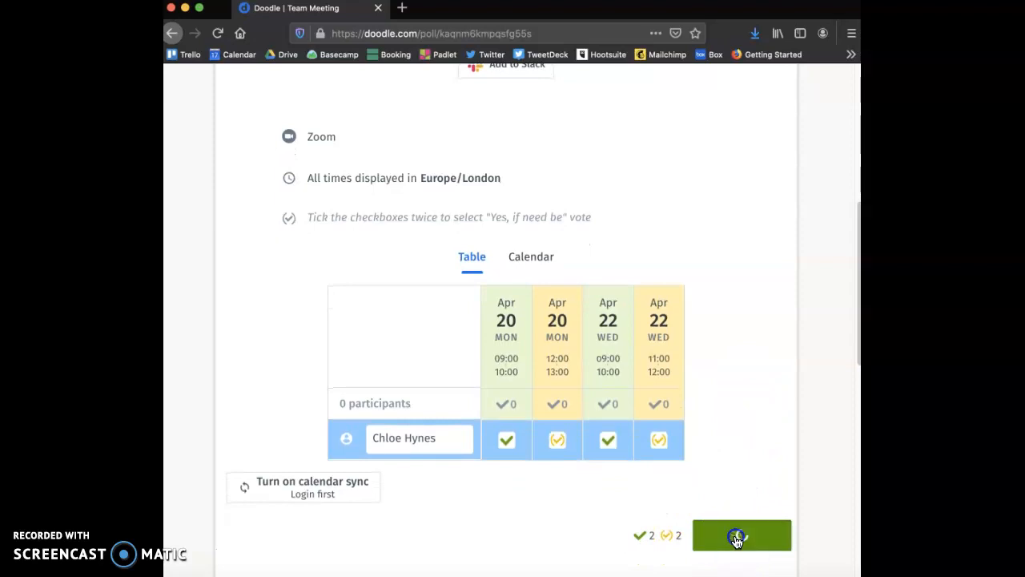